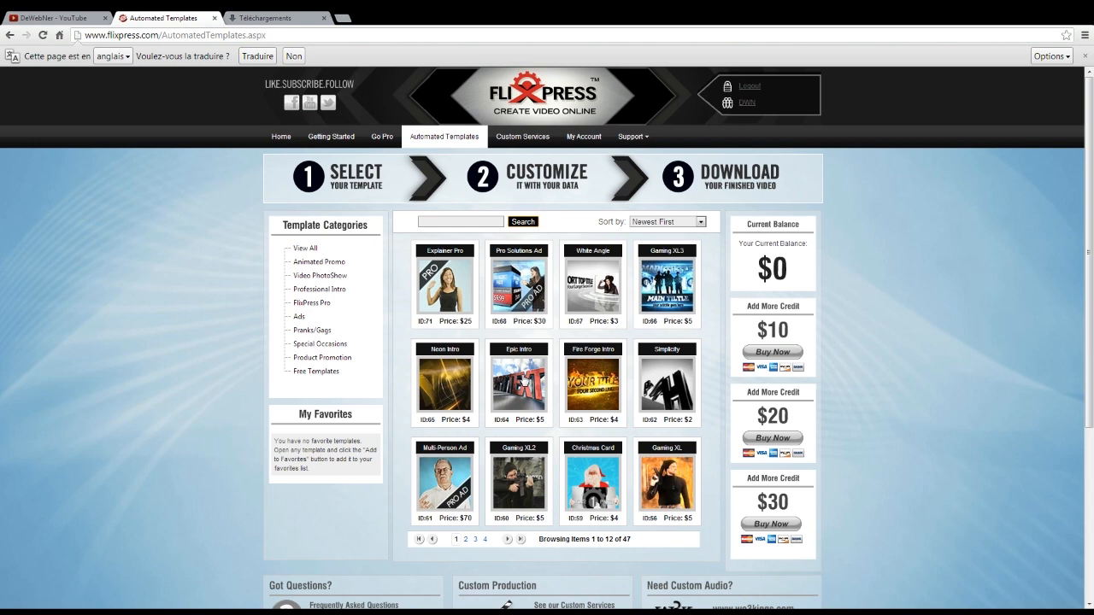
- List the free templates, open the Cinema Intro template and pause its preview video
left_click(313, 371)
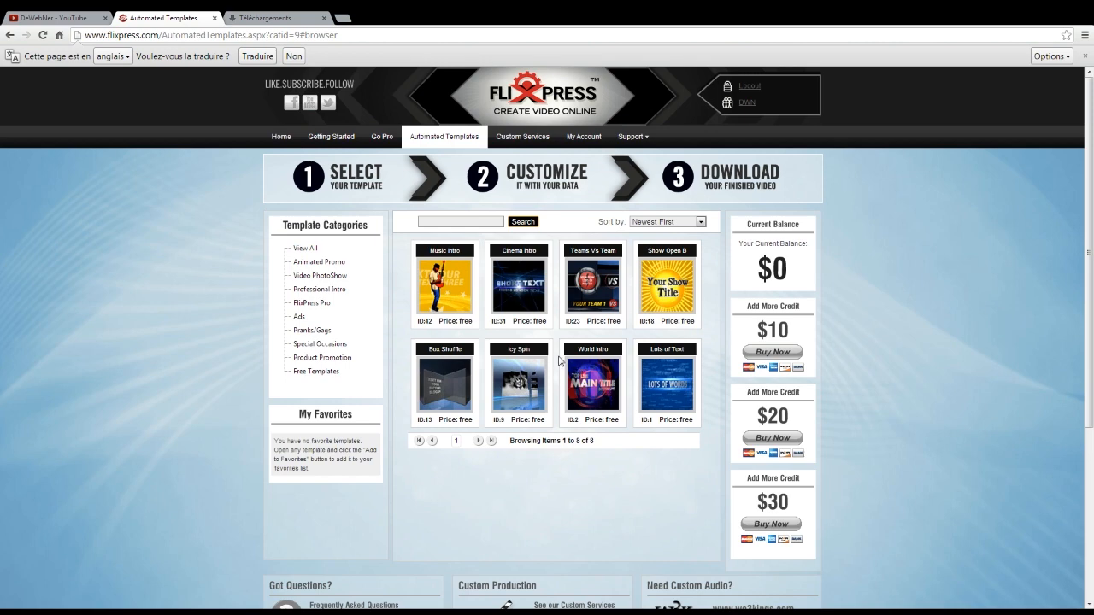
left_click(534, 300)
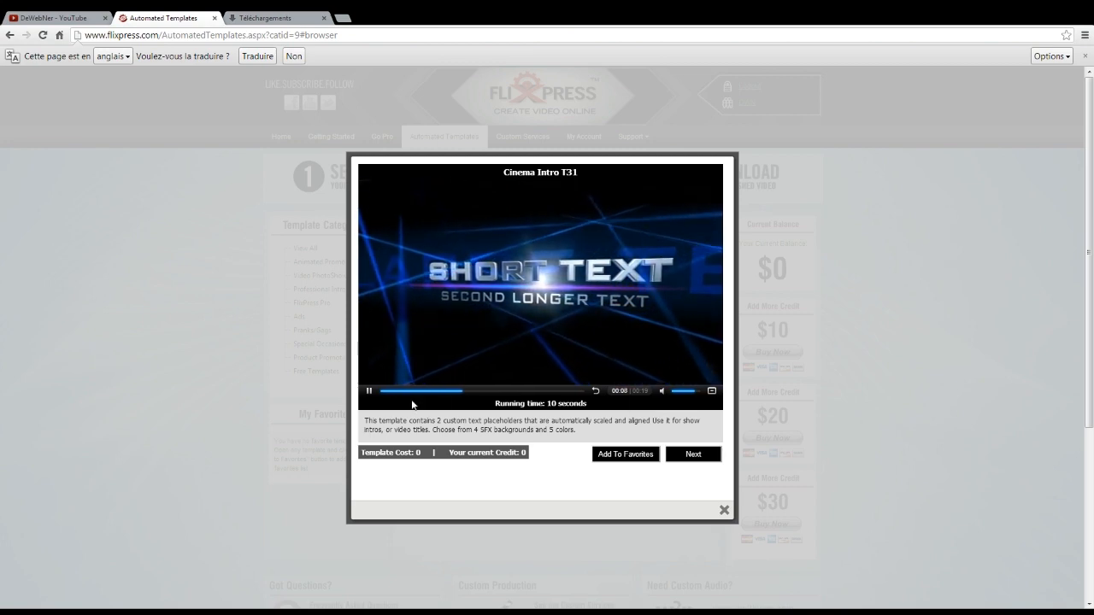
left_click(368, 393)
- Continue with the Cinema Intro template, agree to its terms and start customizing it
left_click(699, 456)
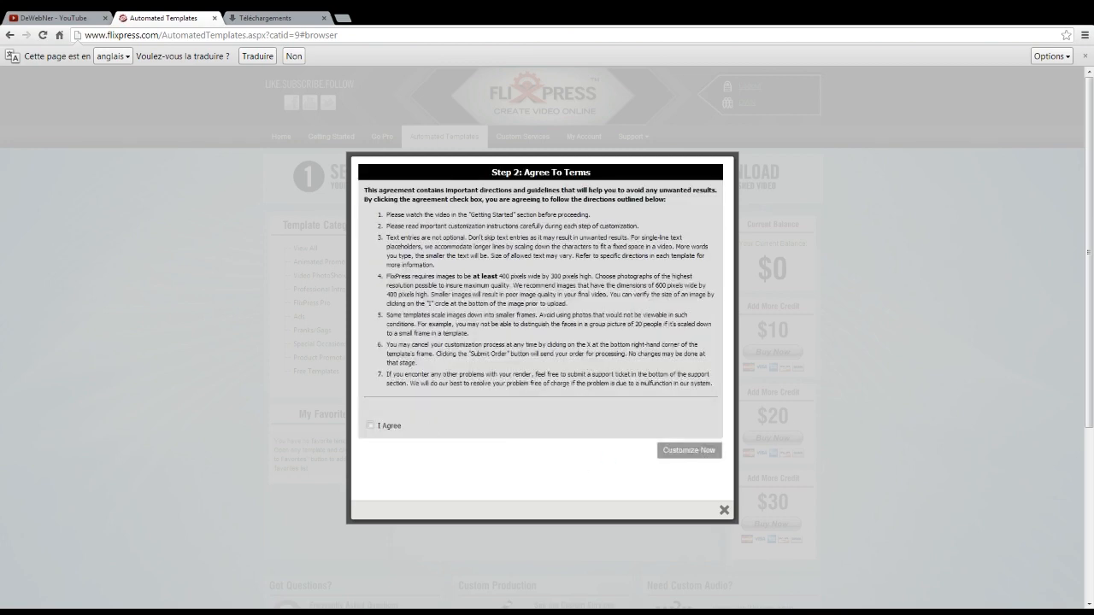
left_click(370, 425)
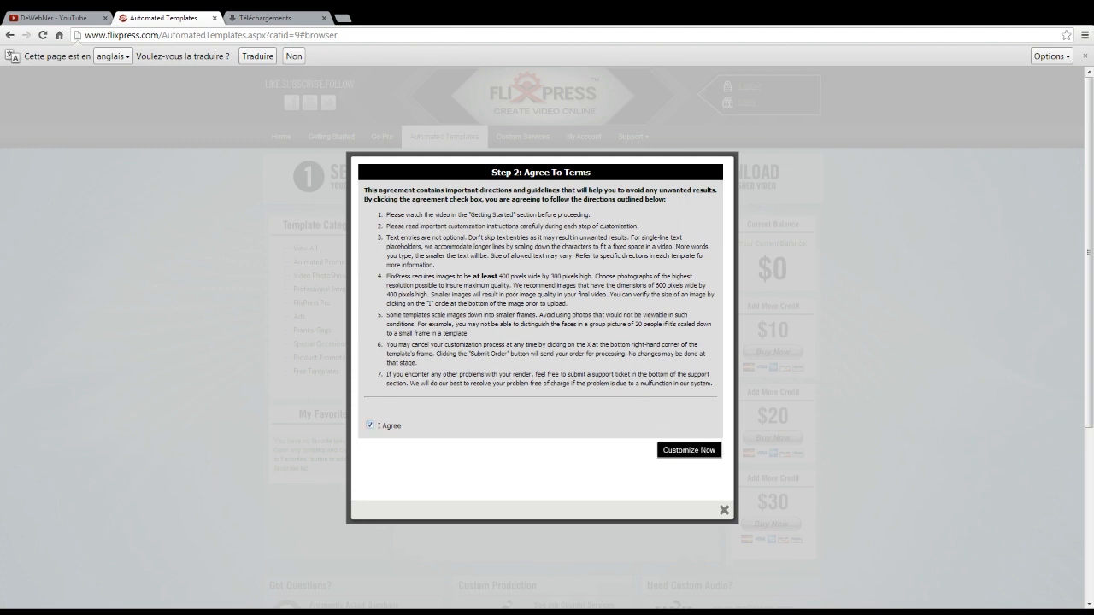
left_click(694, 451)
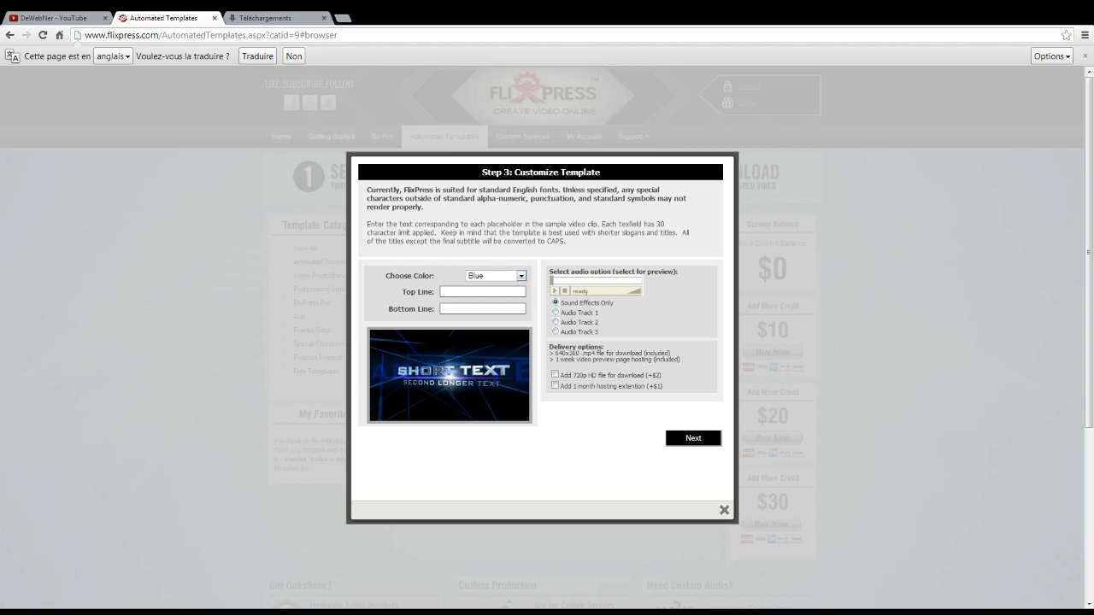
- Set the Cinema Intro template's color to Red
left_click(466, 293)
key("Tab")
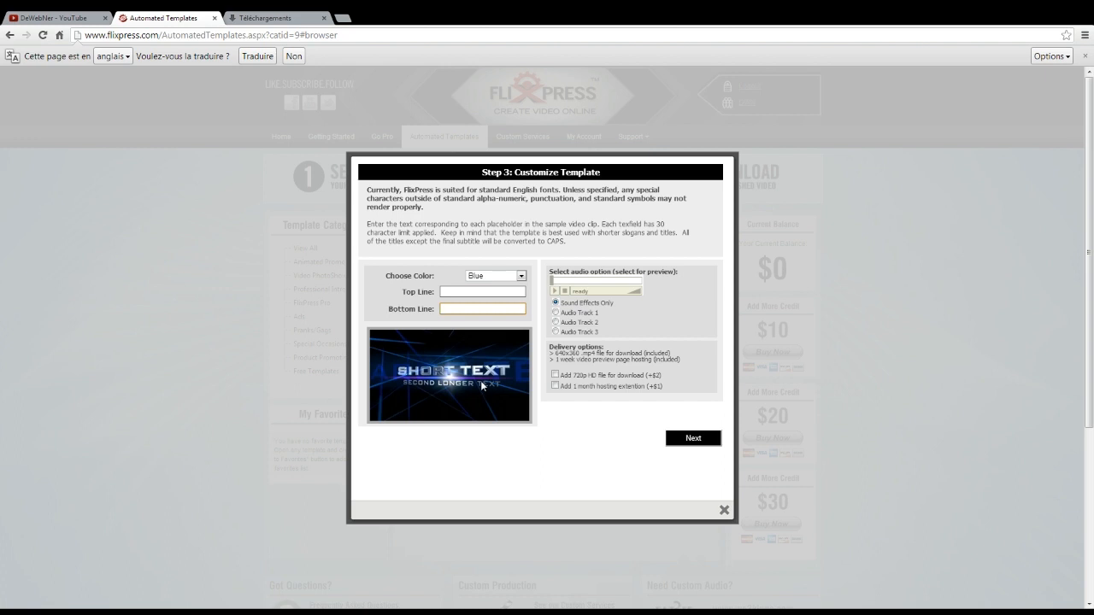
left_click(511, 280)
key("Down")
key("Tab")
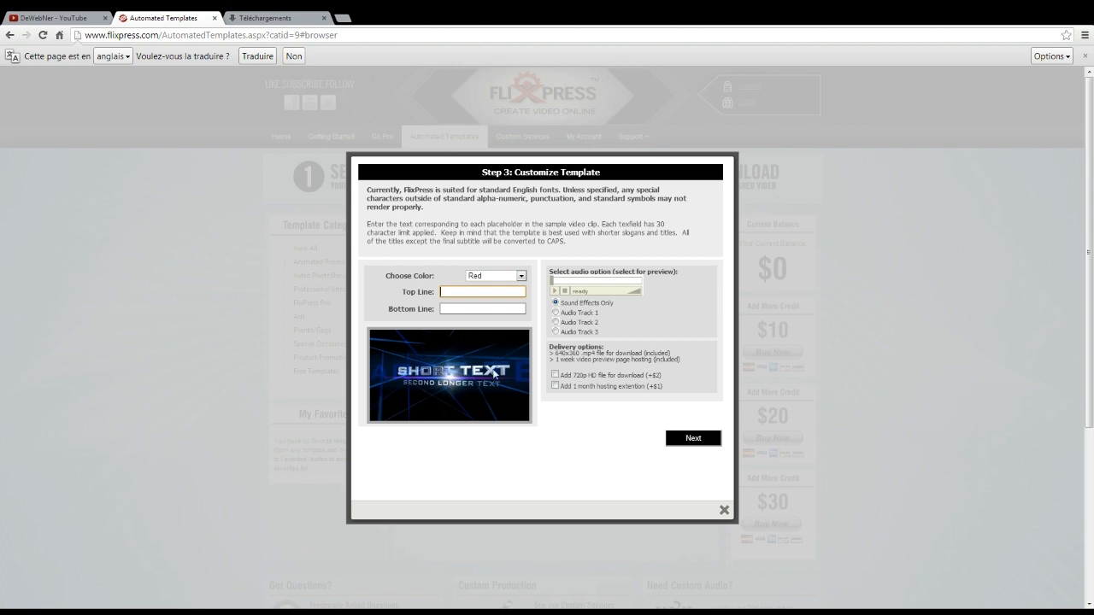
- Enter "DeWebNer" as the intro's top line and "Faire une intro facile" as its bottom line
type("DeWebNer")
key("Tab")
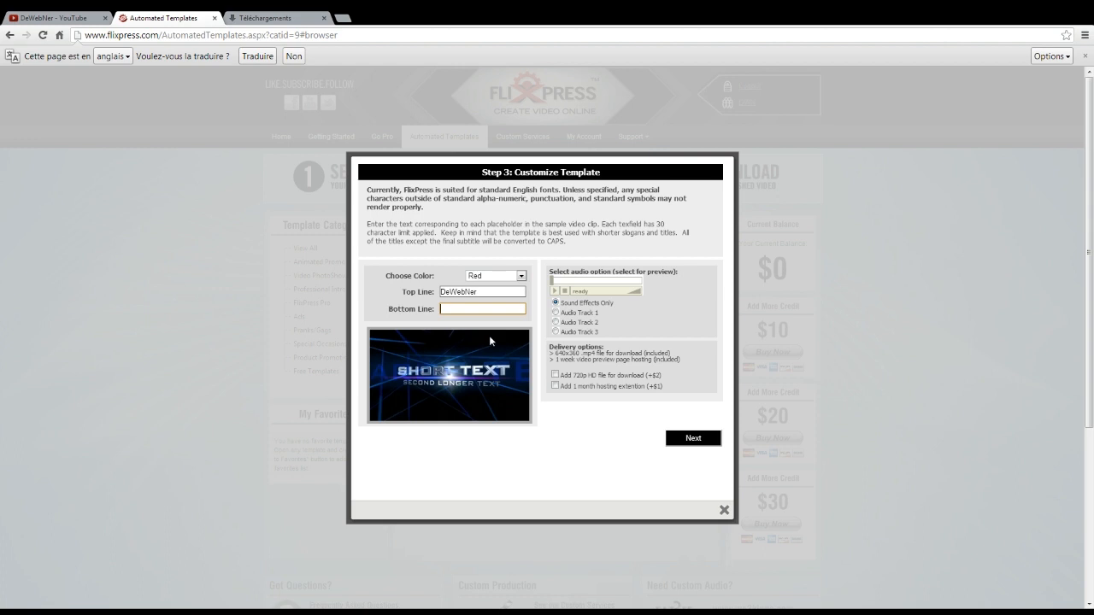
type("Faire")
type("facile")
left_click_drag(657, 224, 437, 232)
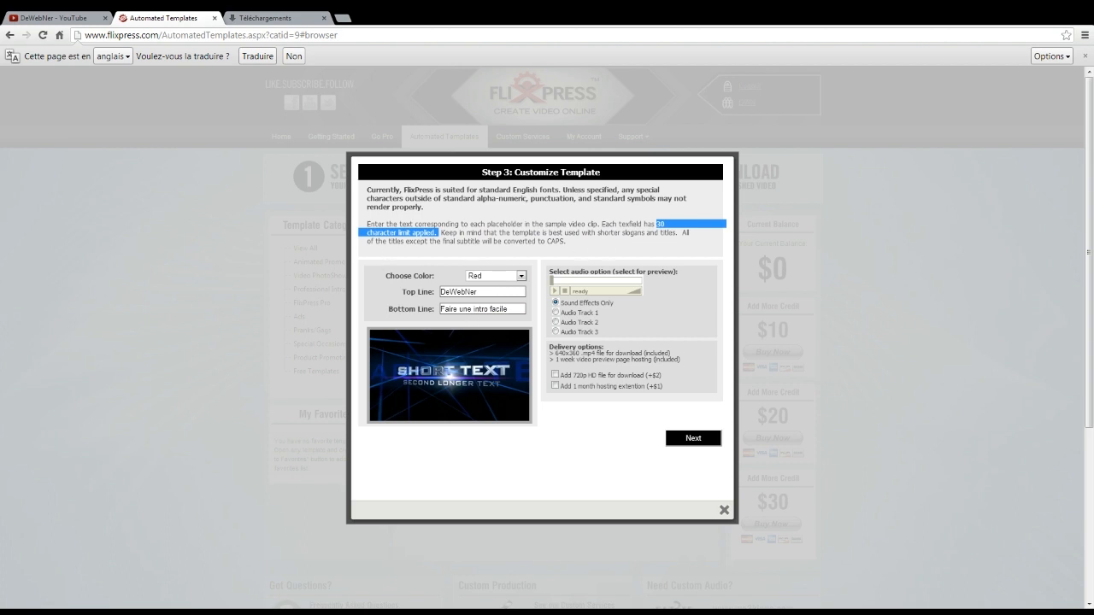
left_click_drag(511, 309, 439, 308)
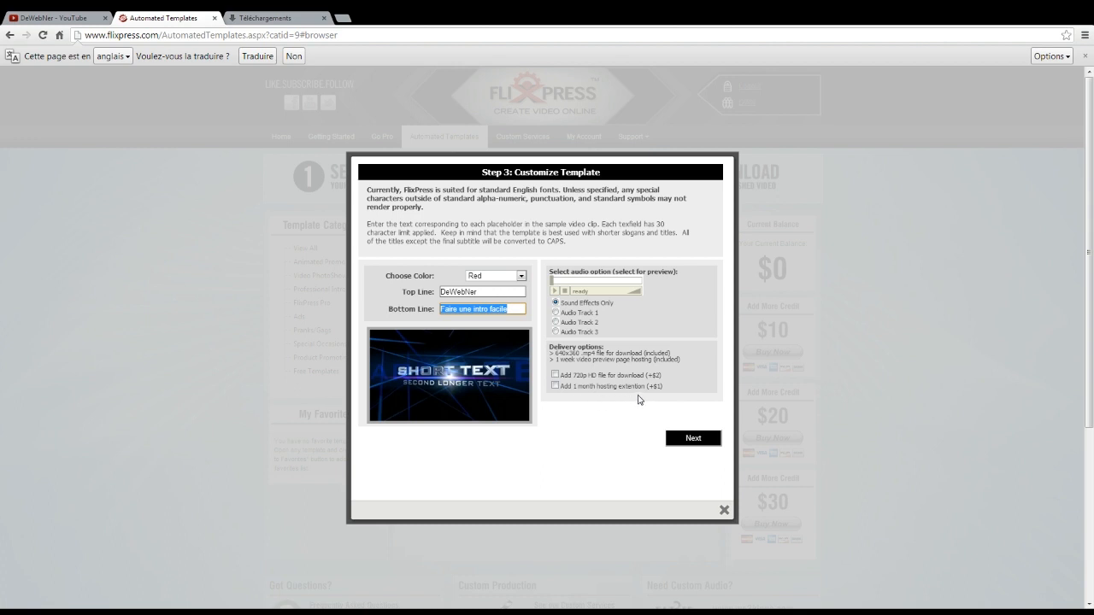
- Choose Audio Track 3 for the intro after previewing Audio Track 2, and submit the order
left_click(579, 325)
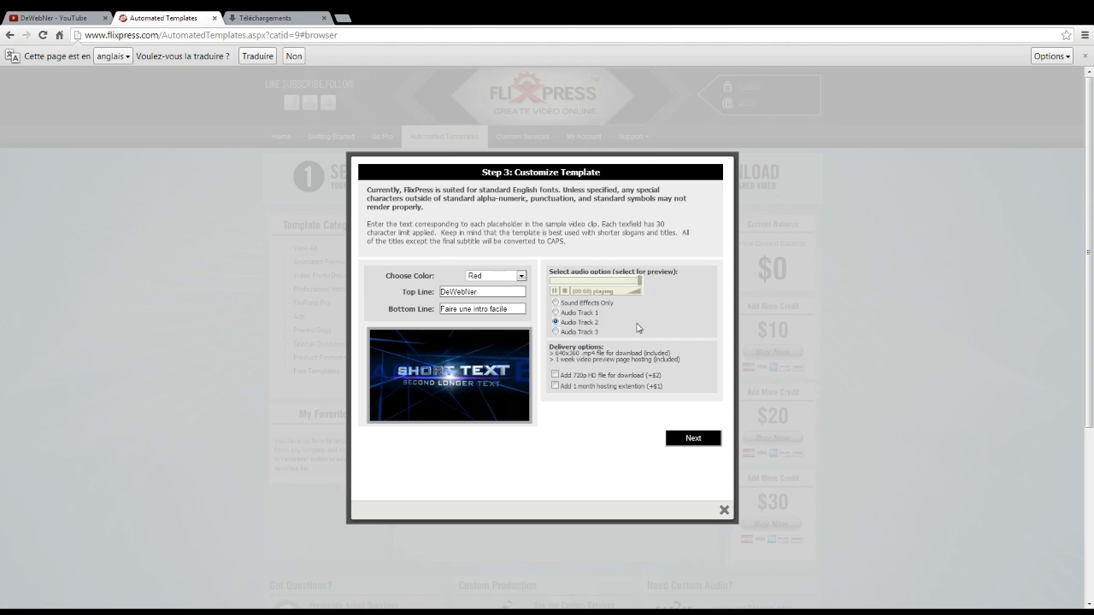
left_click(556, 331)
left_click(688, 437)
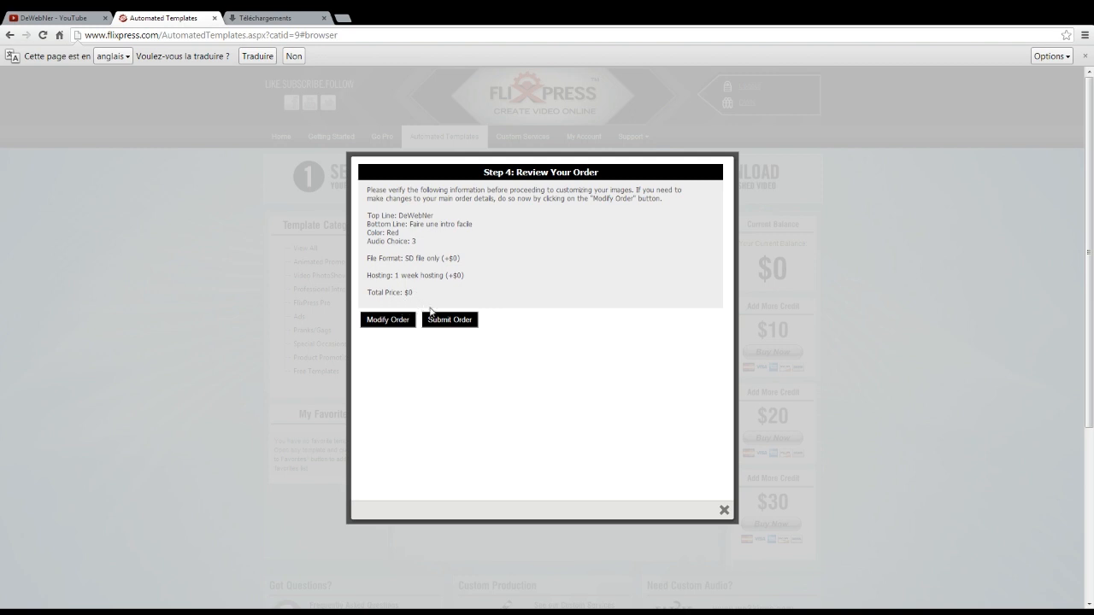
left_click(453, 322)
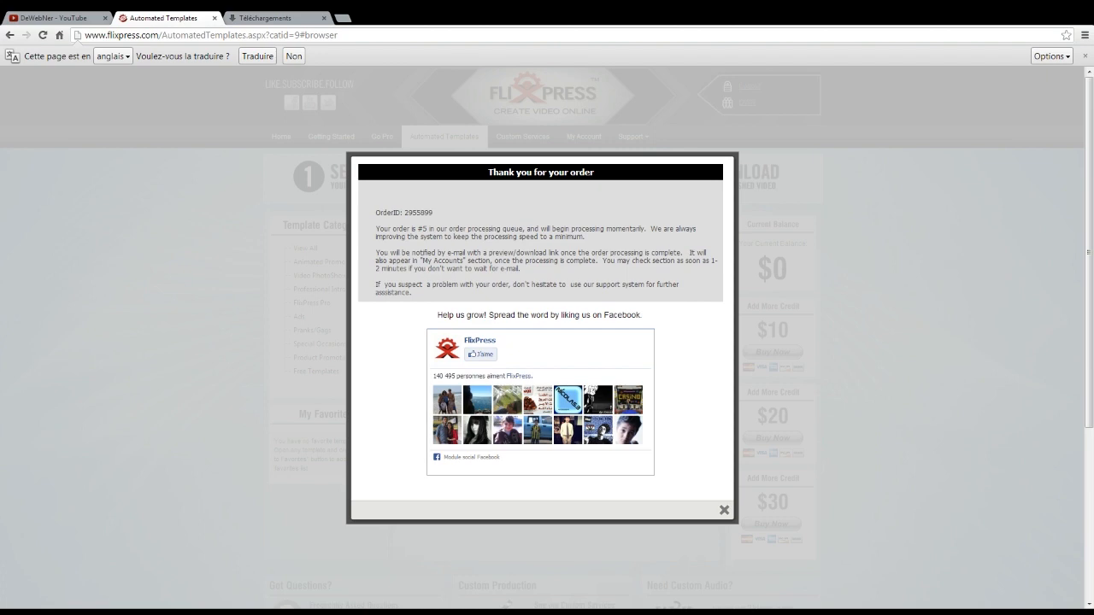
left_click(724, 511)
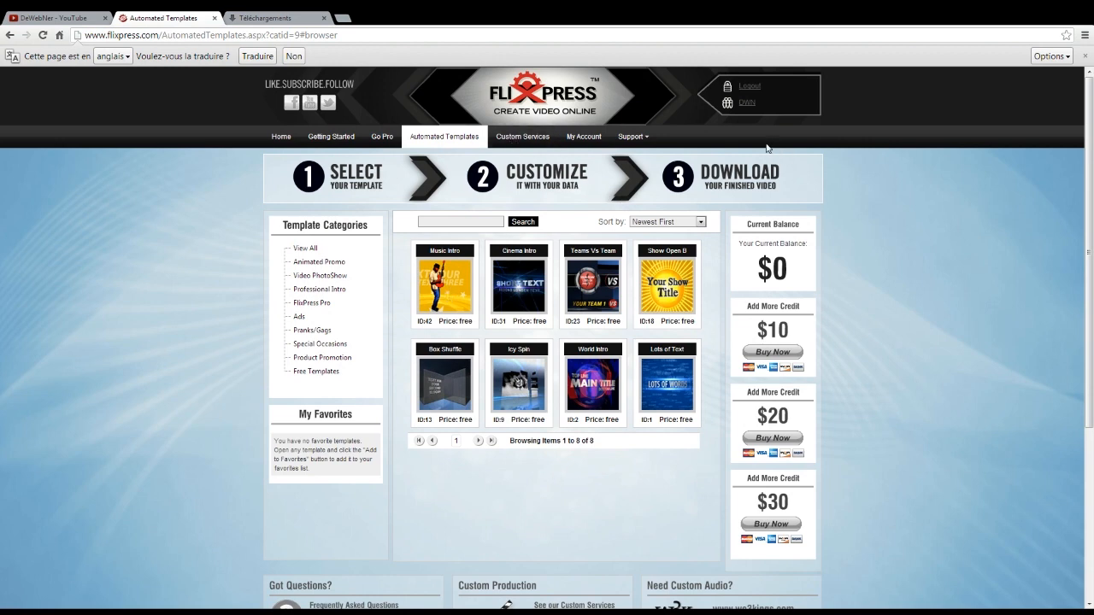
- Download the SD version of the ordered intro from the account's orders
left_click(747, 105)
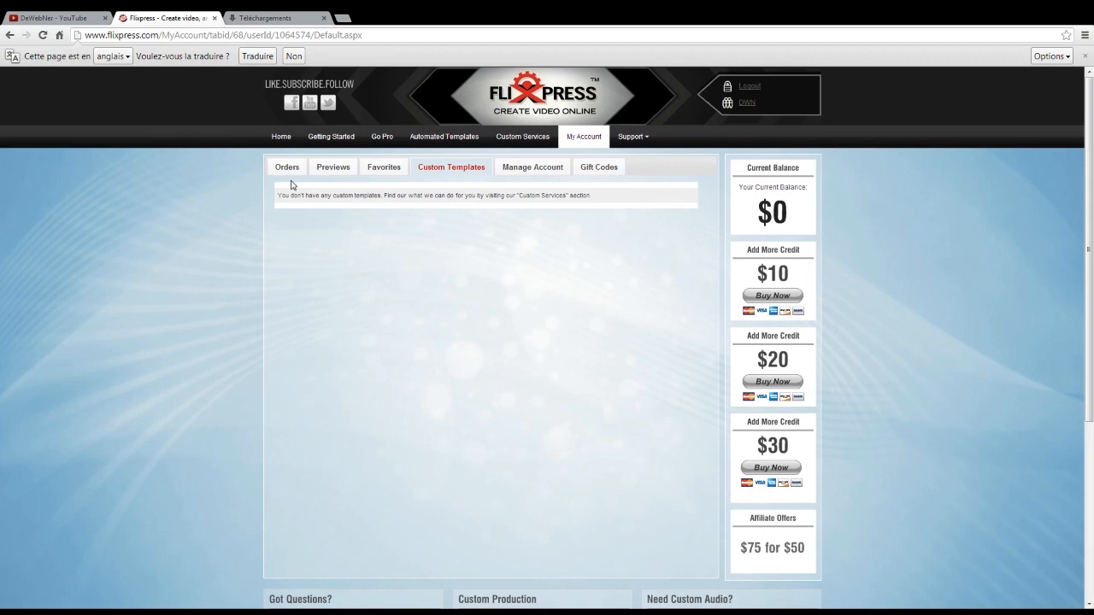
left_click(293, 174)
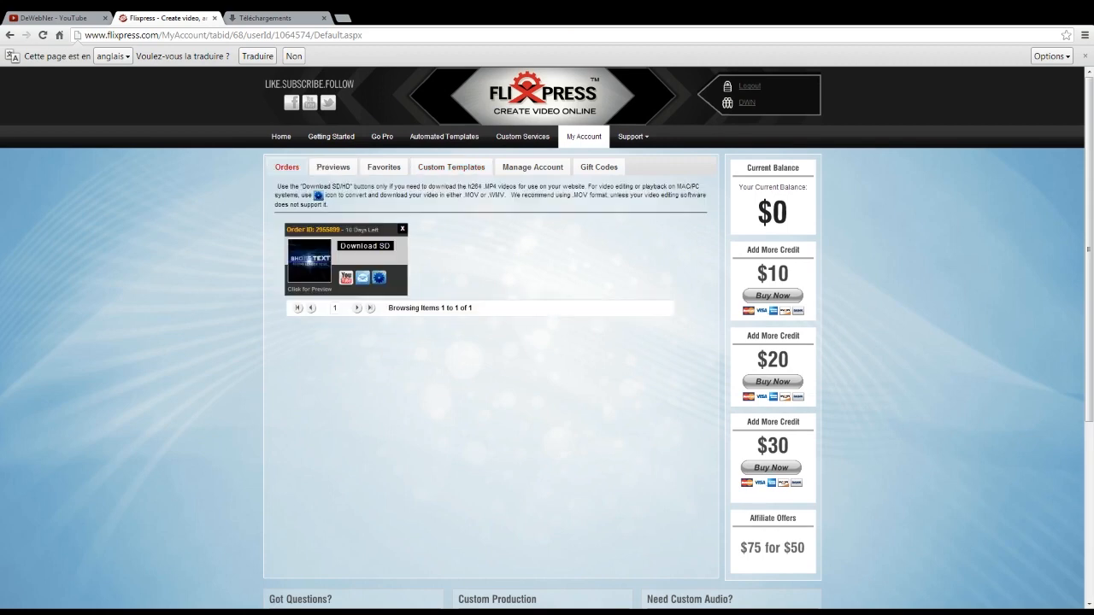
left_click(362, 246)
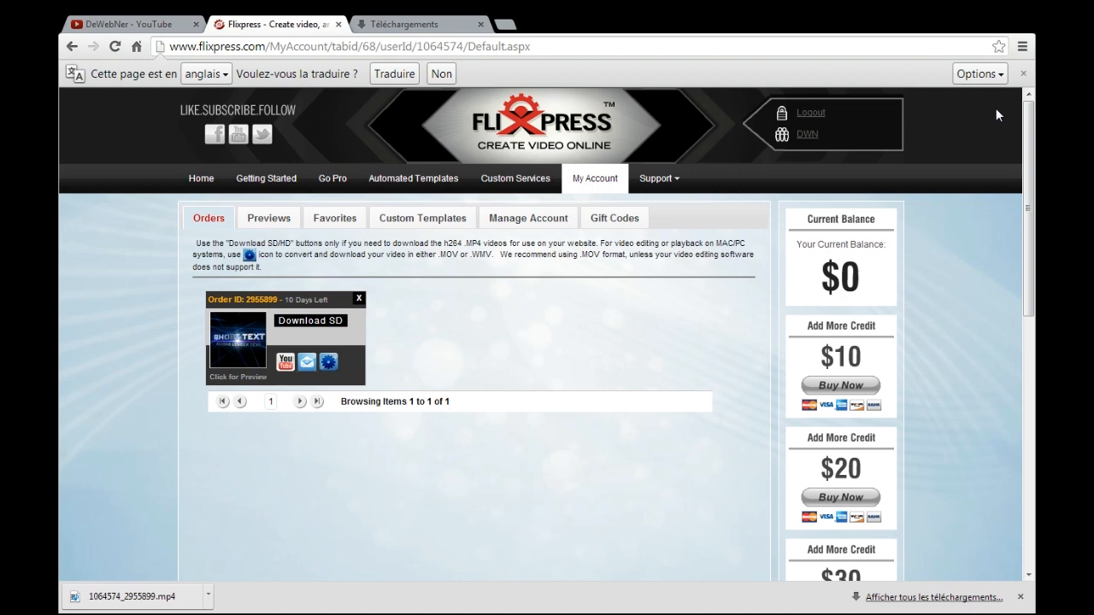
- Return to the automated templates, sort them by highest price first and maximize the browser window
left_click(447, 181)
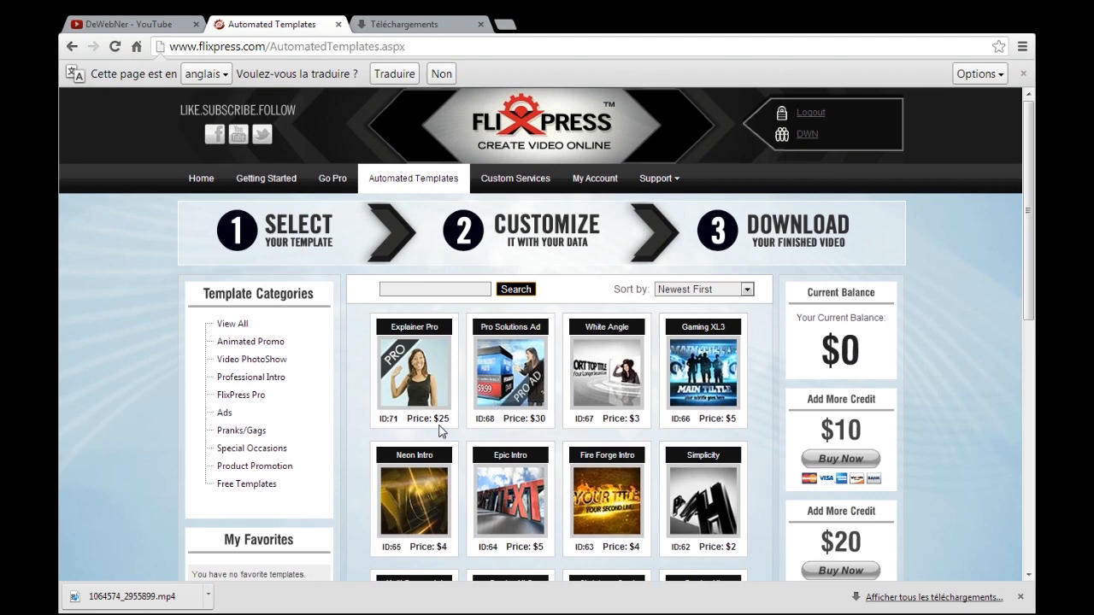
scroll(499, 442, "down", 2)
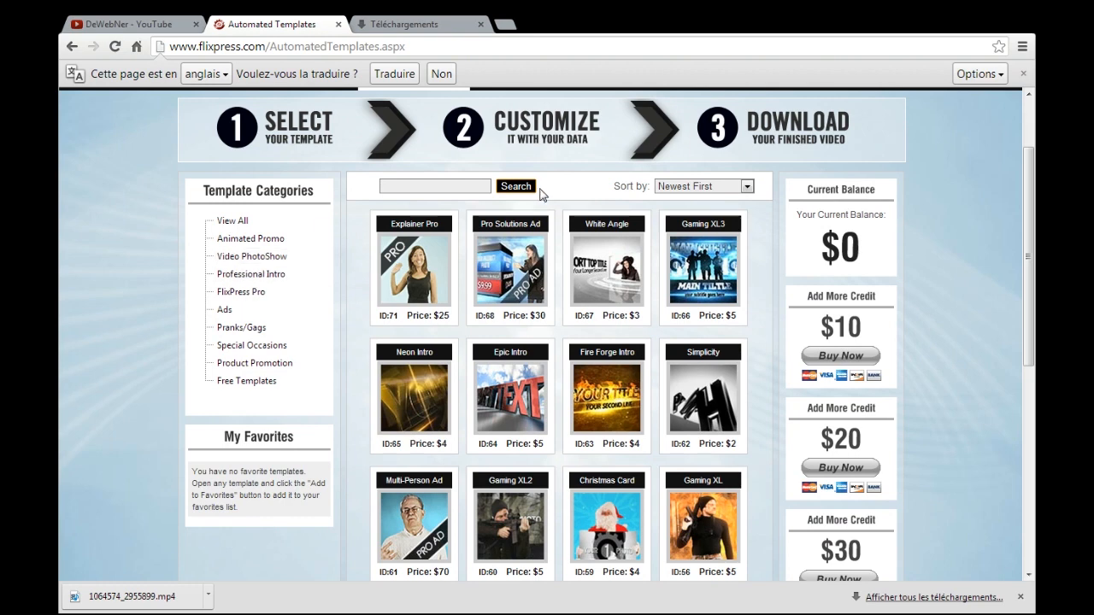
left_click(736, 245)
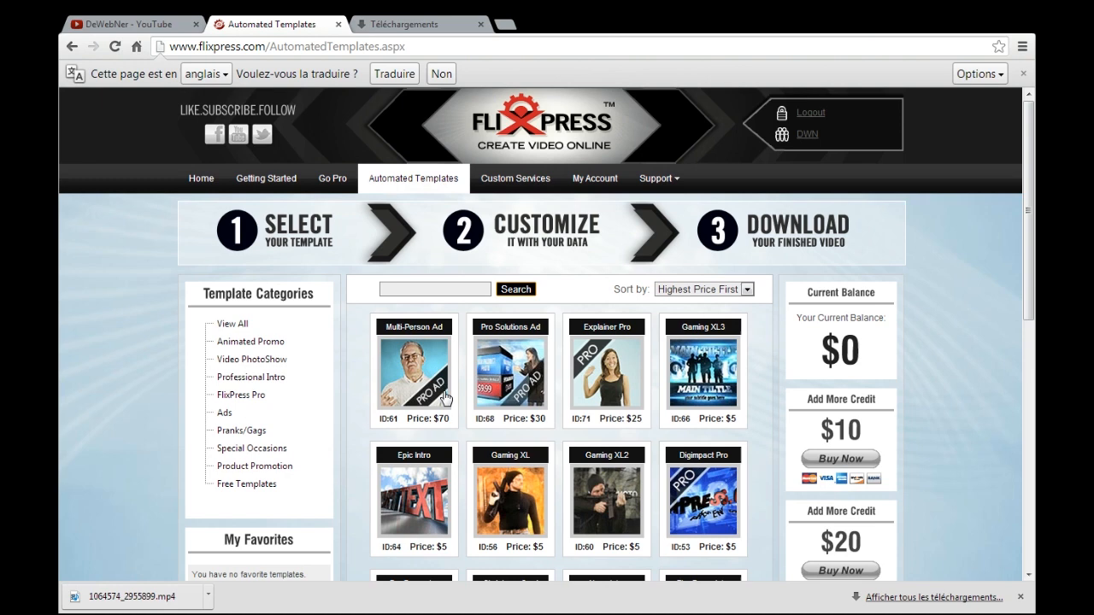
left_click(999, 13)
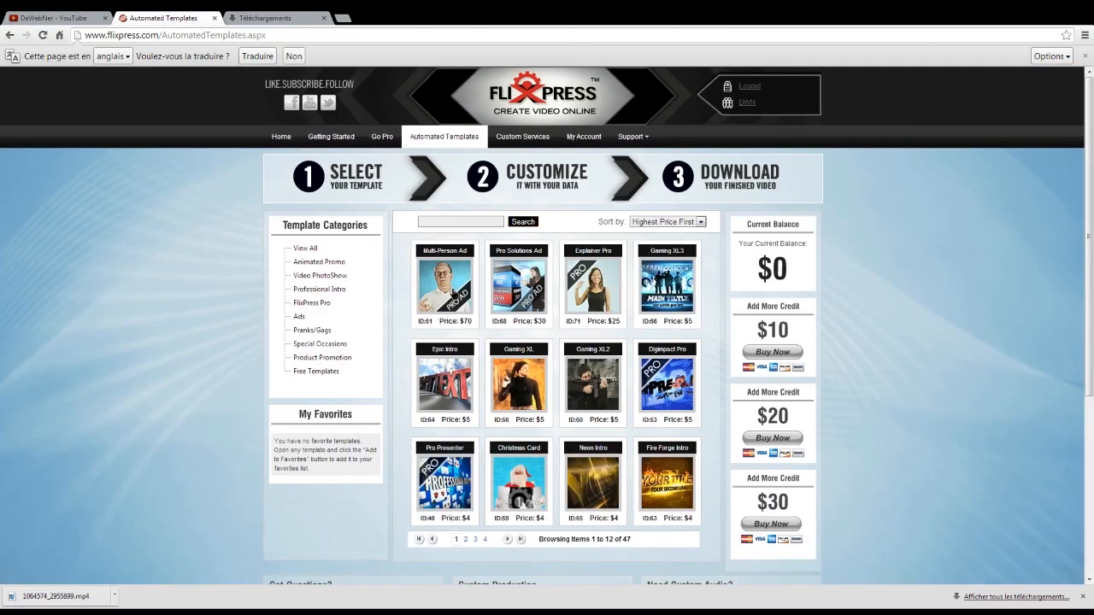
- Preview the Multi-Person Ad template, then close its preview
left_click(452, 290)
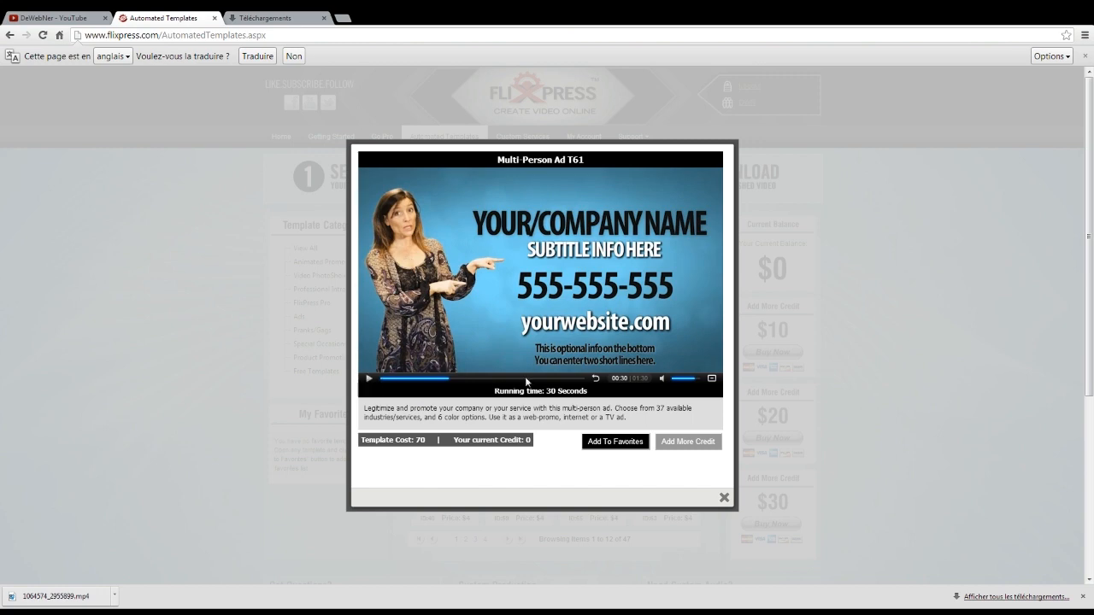
mouse_move(583, 237)
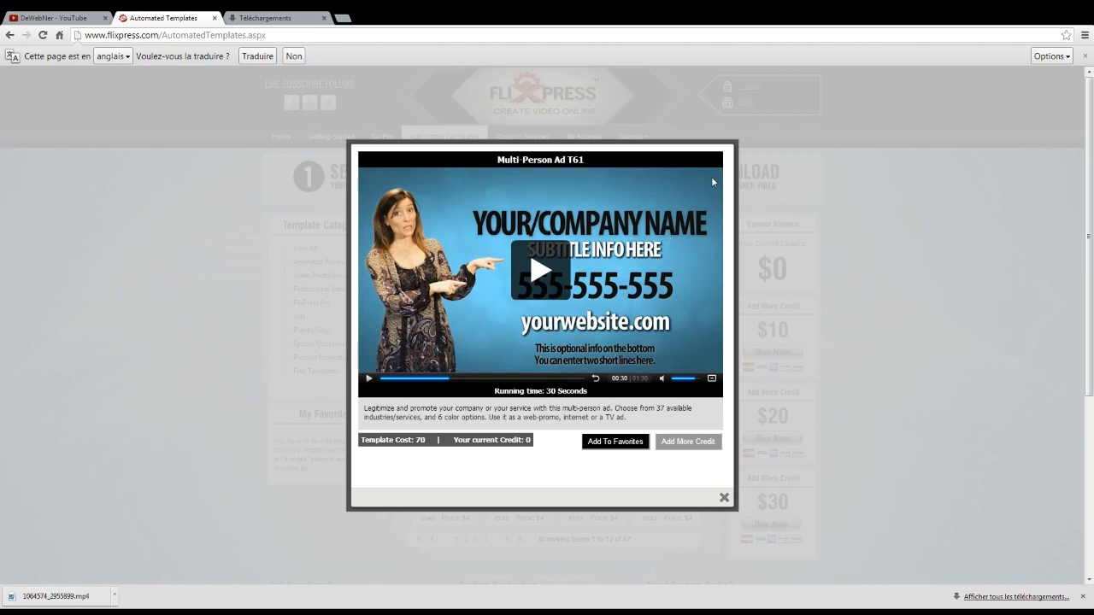
left_click(724, 497)
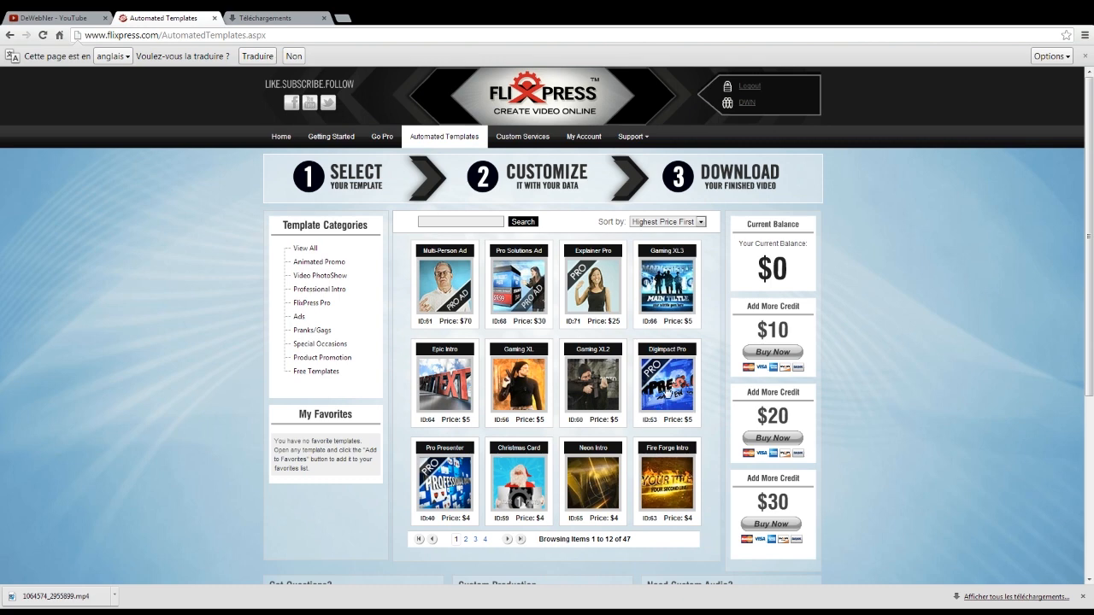
- Play part of the Gaming XL3 template's preview video and close it
left_click(673, 295)
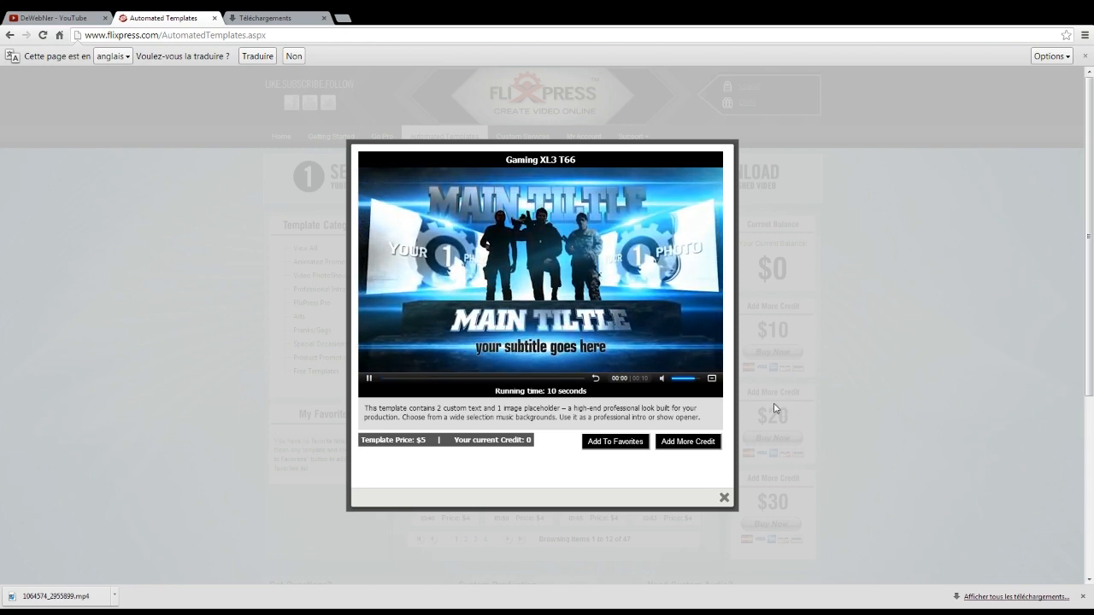
left_click(369, 379)
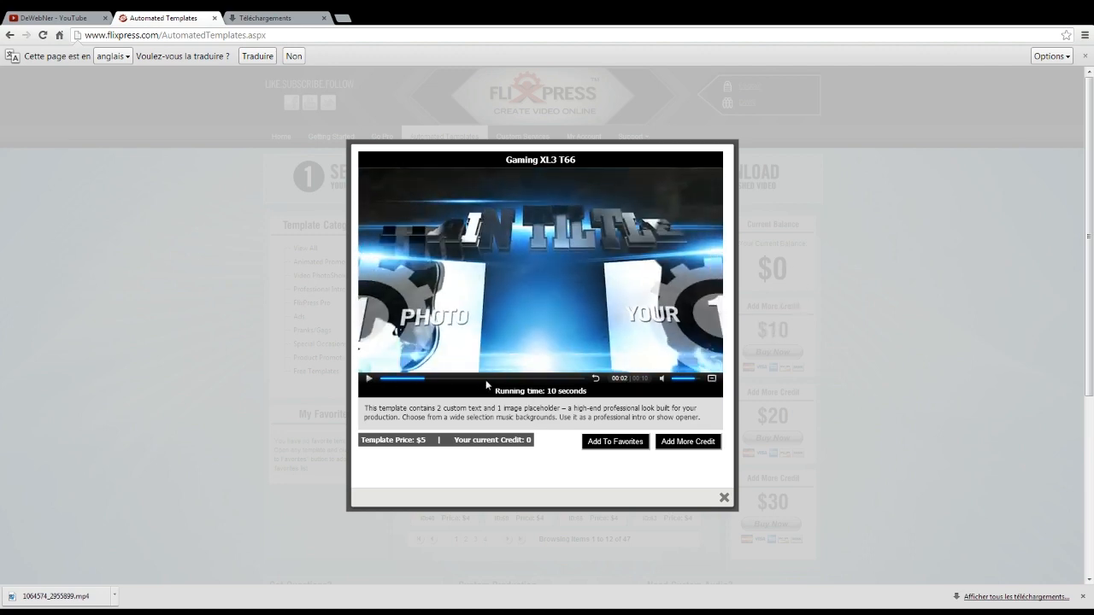
left_click(463, 286)
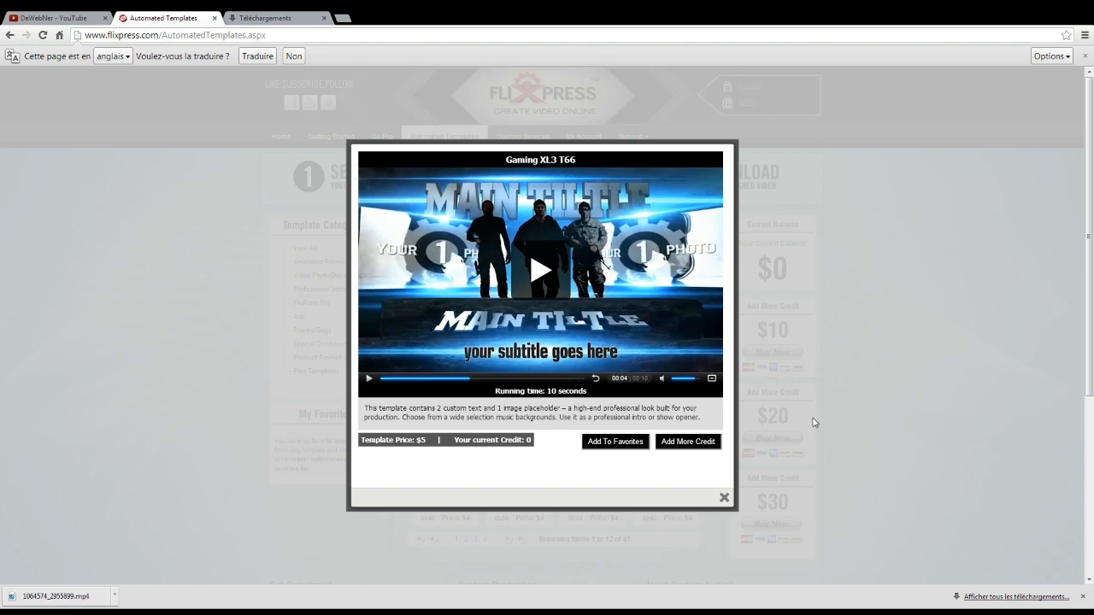
left_click(724, 497)
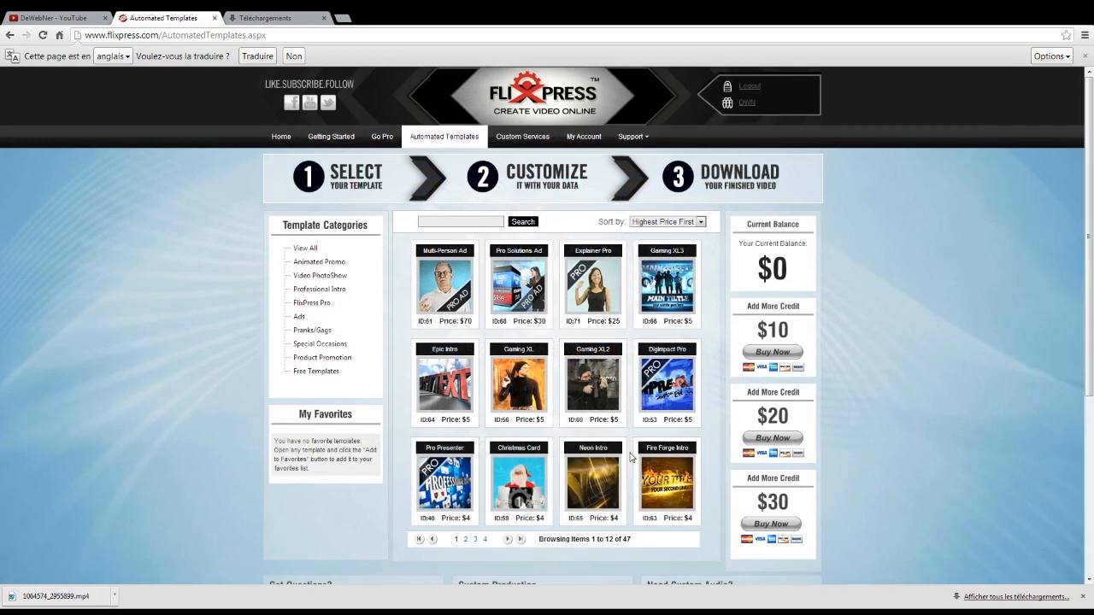
- Preview the Hands Intro template from the second page of results and close the preview
scroll(622, 466, "down", 1)
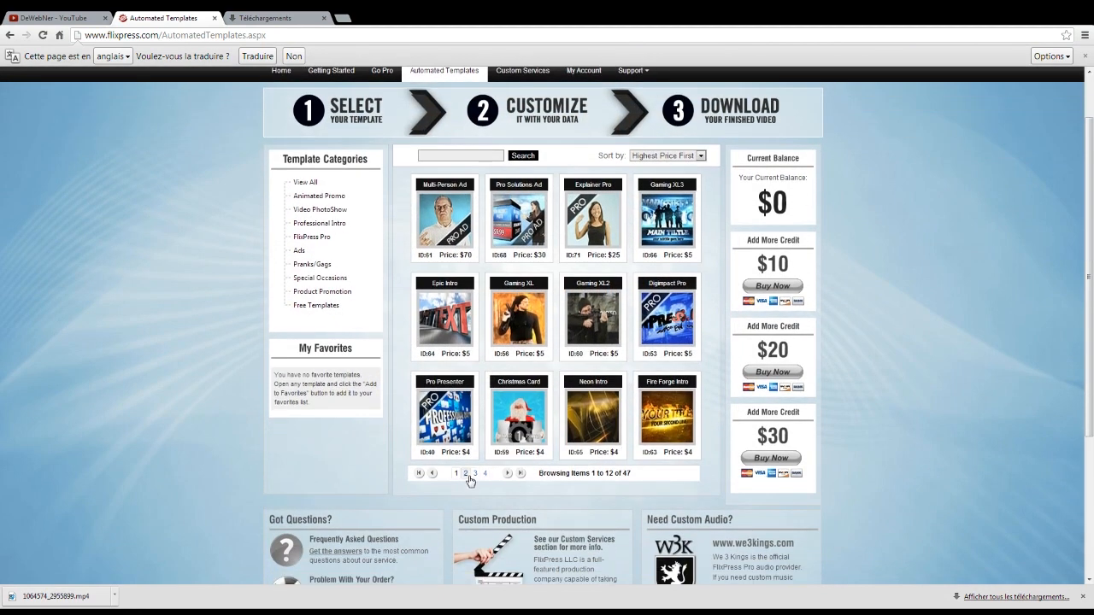
left_click(466, 475)
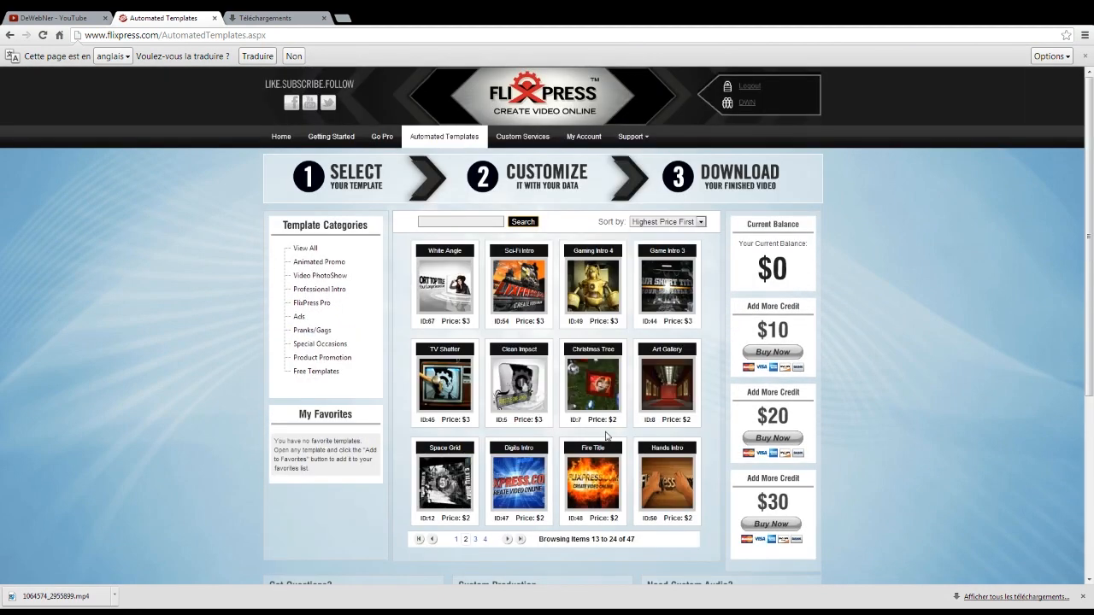
left_click(676, 496)
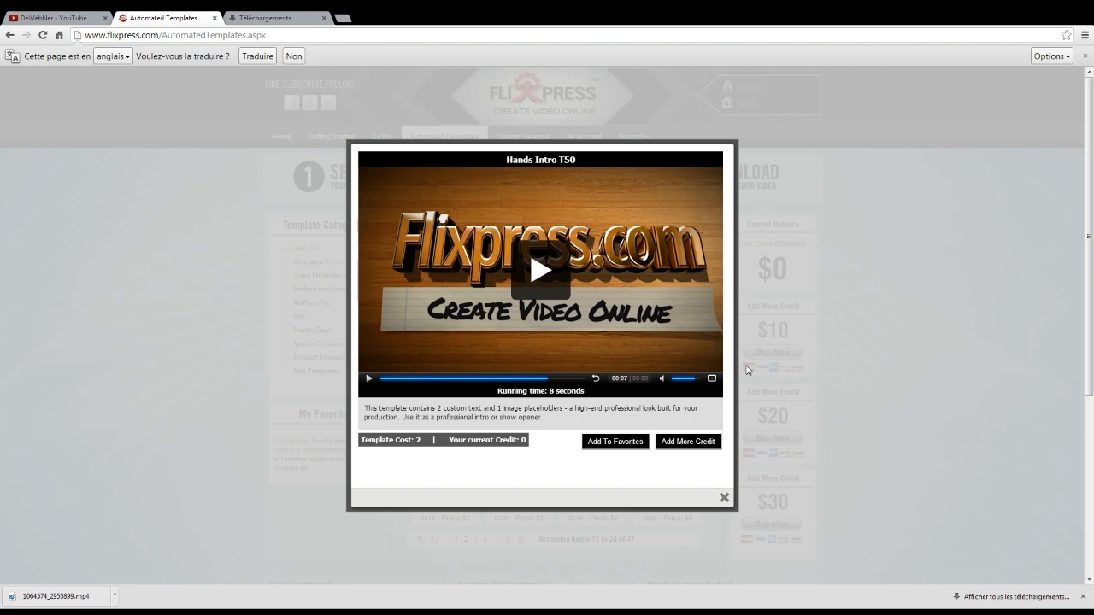
left_click(724, 498)
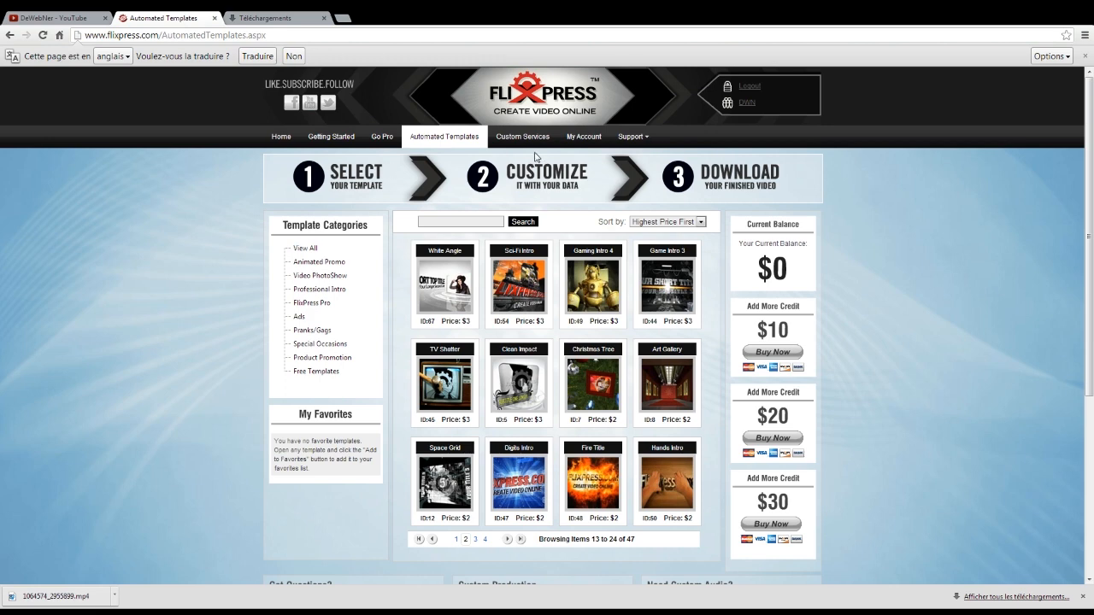
- Check the format conversion options for the ordered video in the account's orders, without converting it
left_click(745, 104)
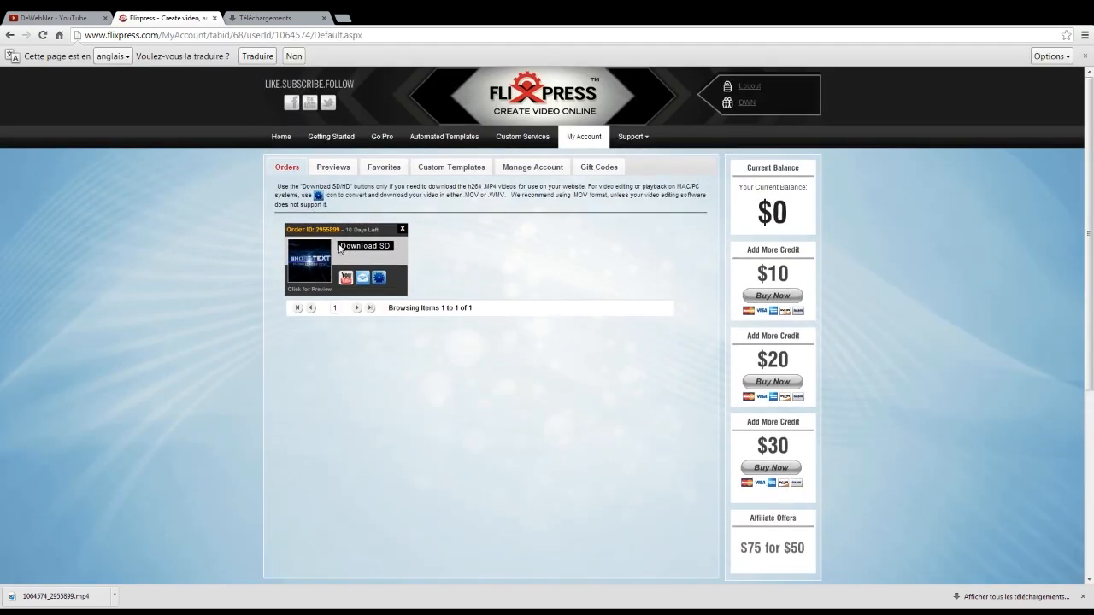
left_click(379, 277)
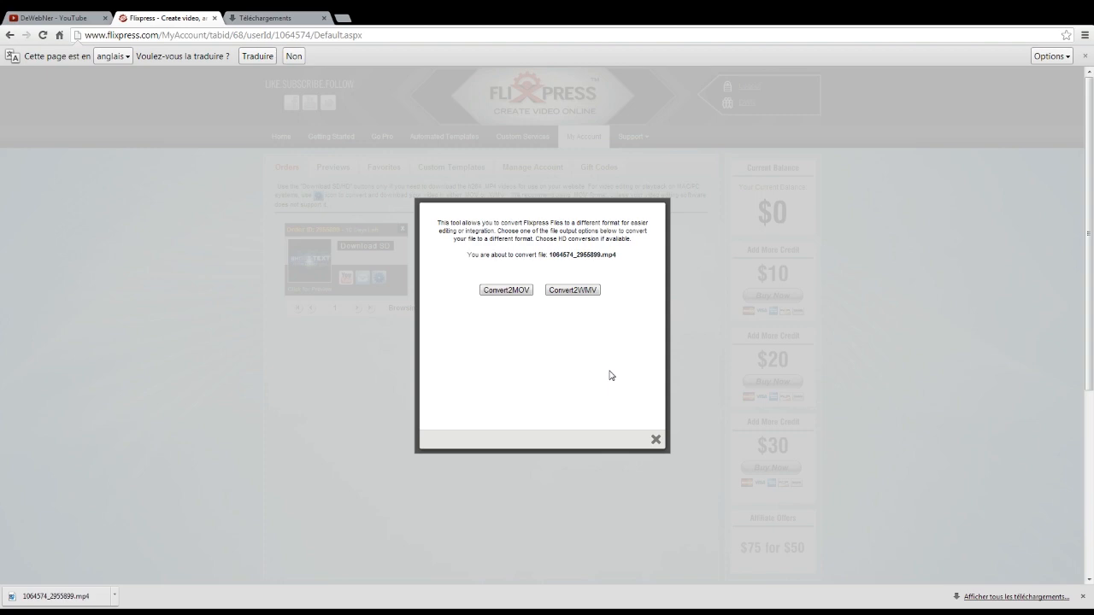
scroll(632, 402, "down", 1)
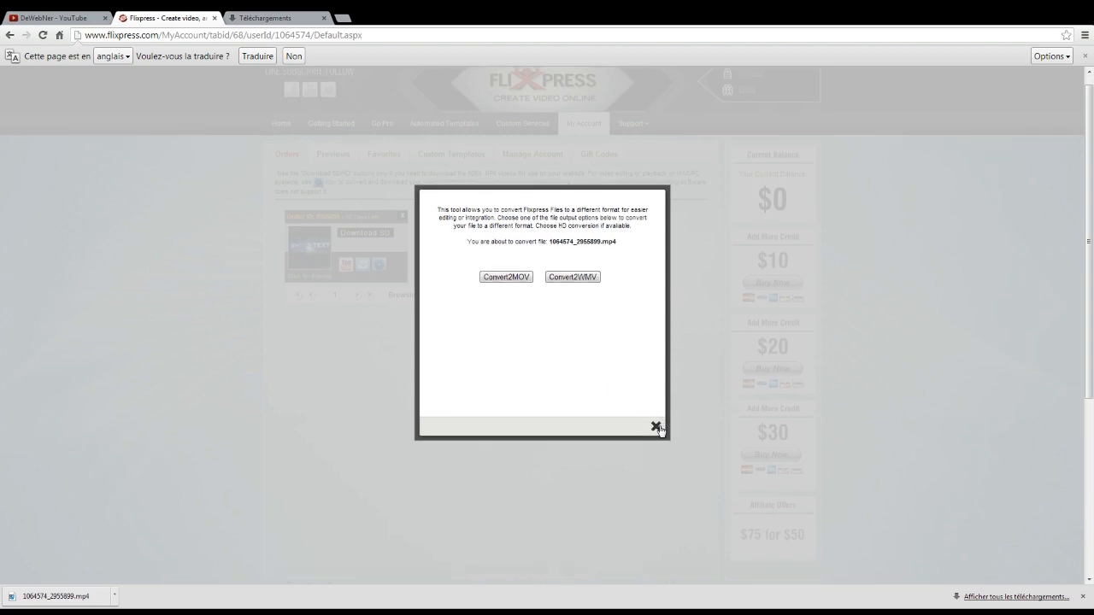
left_click(656, 426)
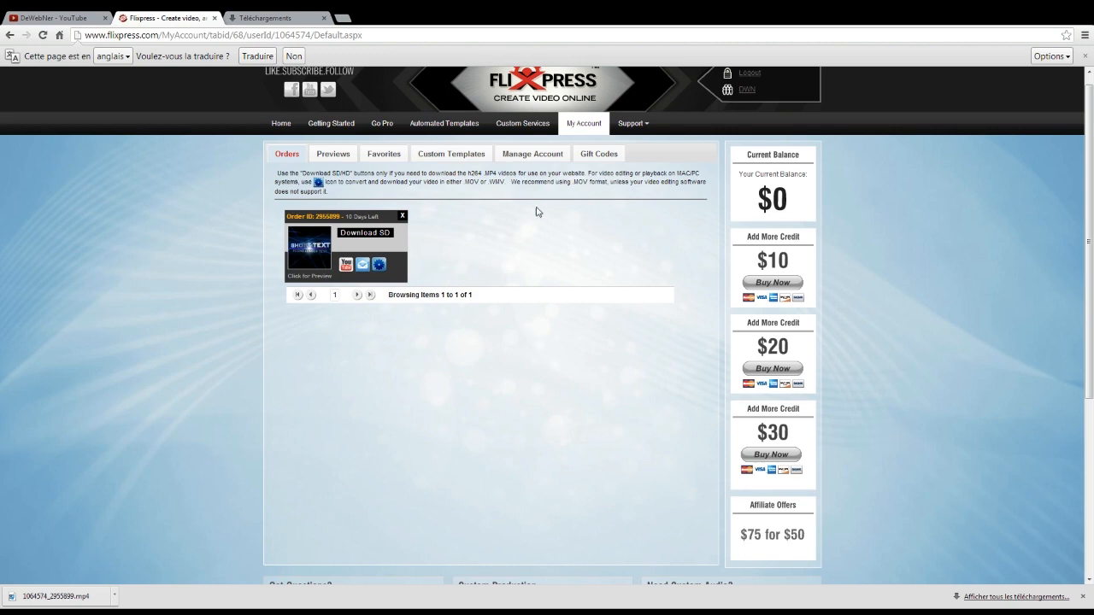
- Go back to the FlixPress home page and switch to the DeWebNer YouTube channel page
left_click(648, 124)
left_click(275, 124)
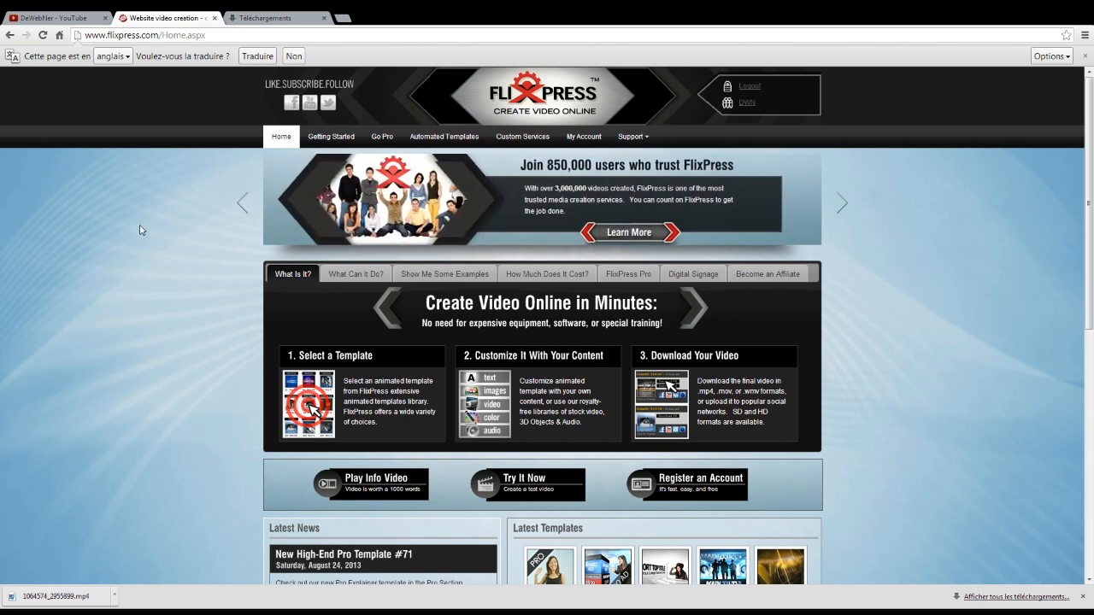
left_click(61, 20)
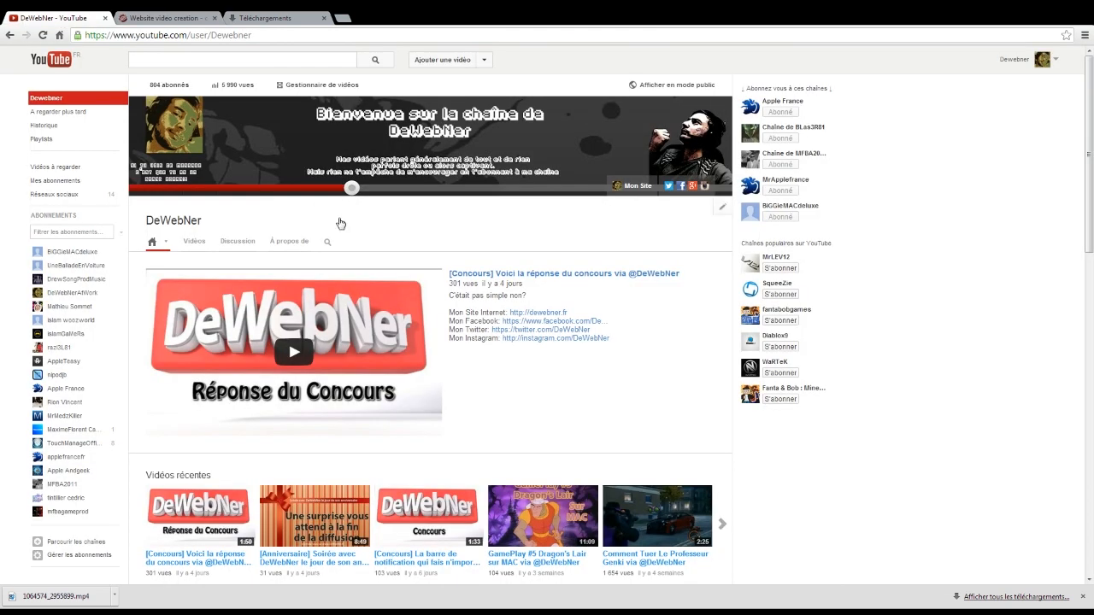